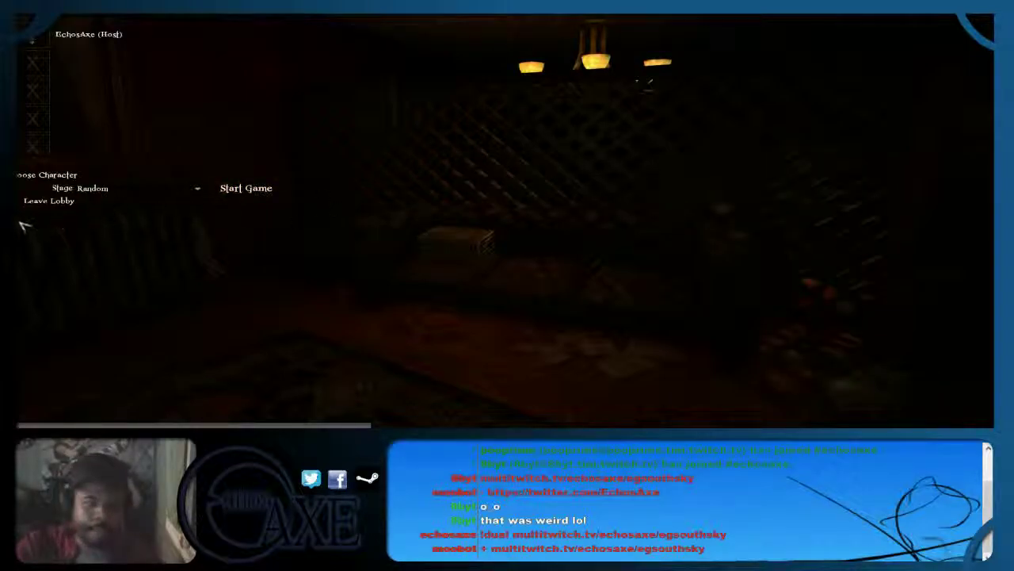
Cycle the host's character through the selection, passing Scott, and settle on Mia.
{"action": "left_click", "coordinate": [55, 175]}
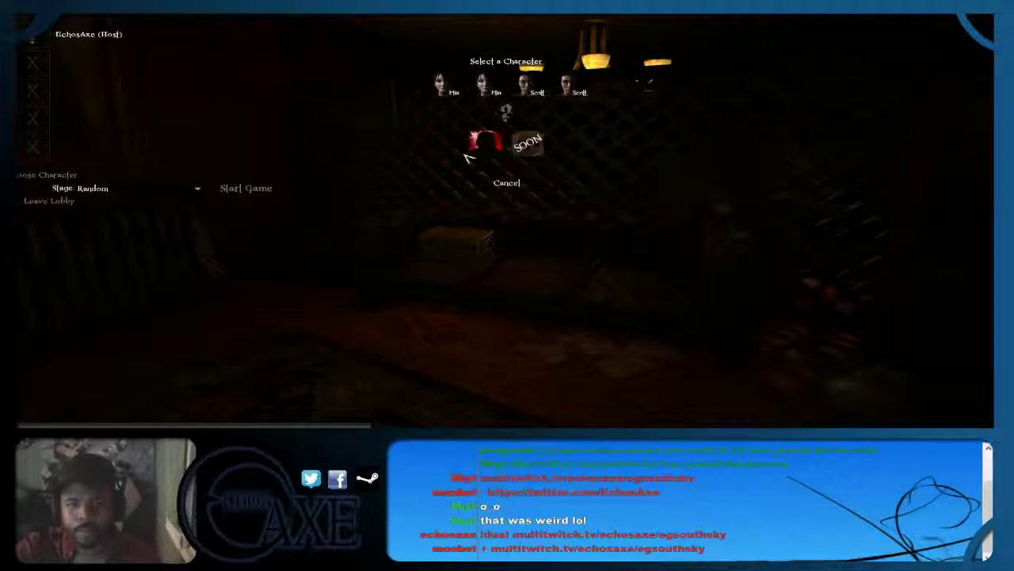
{"action": "left_click", "coordinate": [483, 146]}
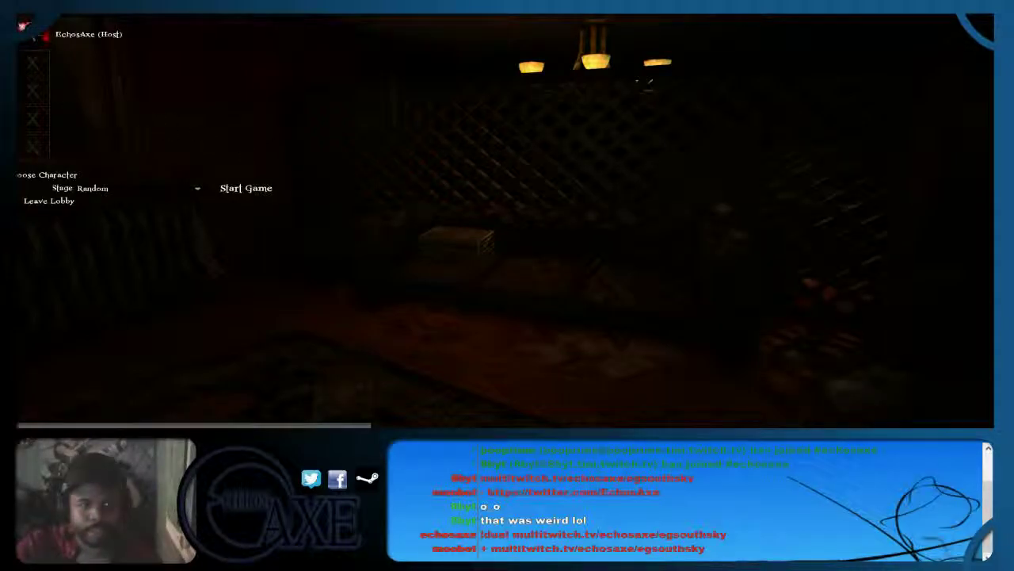
{"action": "left_click", "coordinate": [48, 175]}
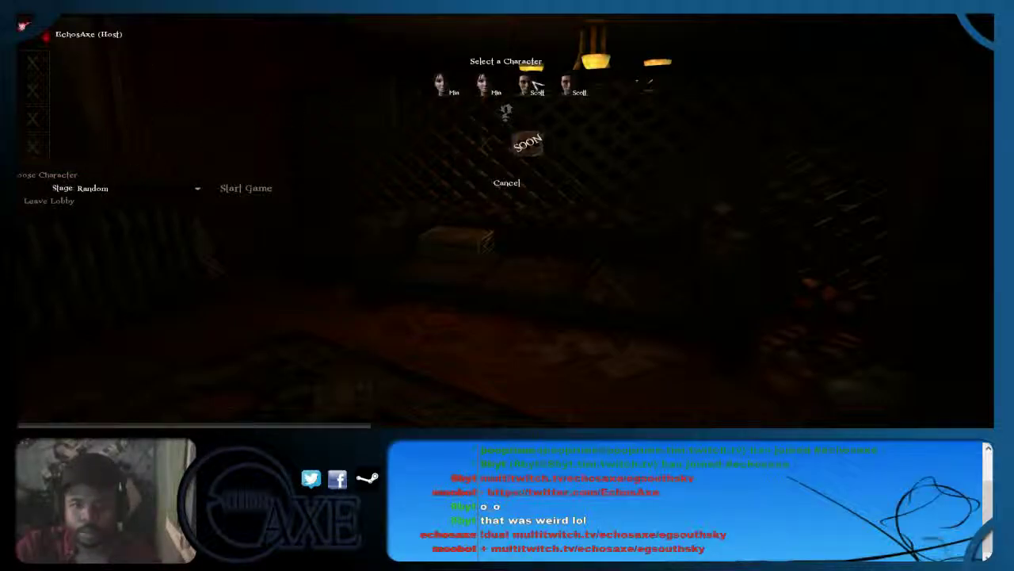
{"action": "left_click", "coordinate": [535, 83]}
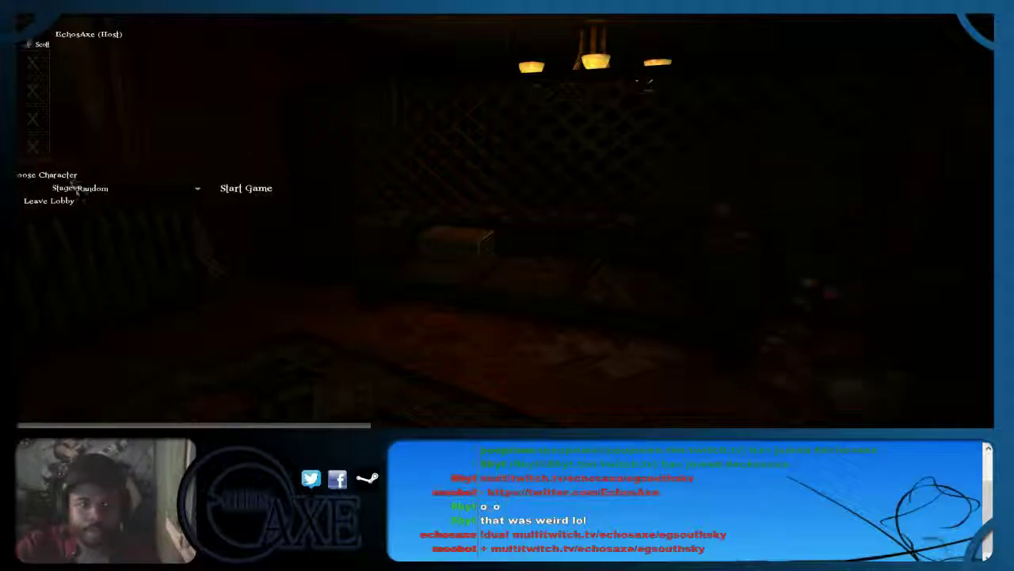
{"action": "left_click", "coordinate": [49, 175]}
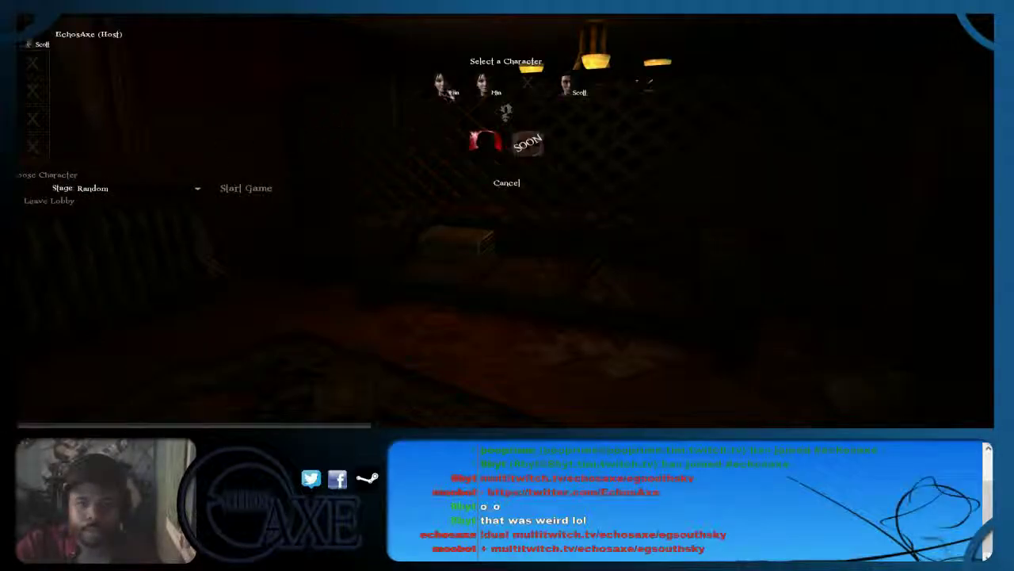
{"action": "left_click", "coordinate": [443, 86]}
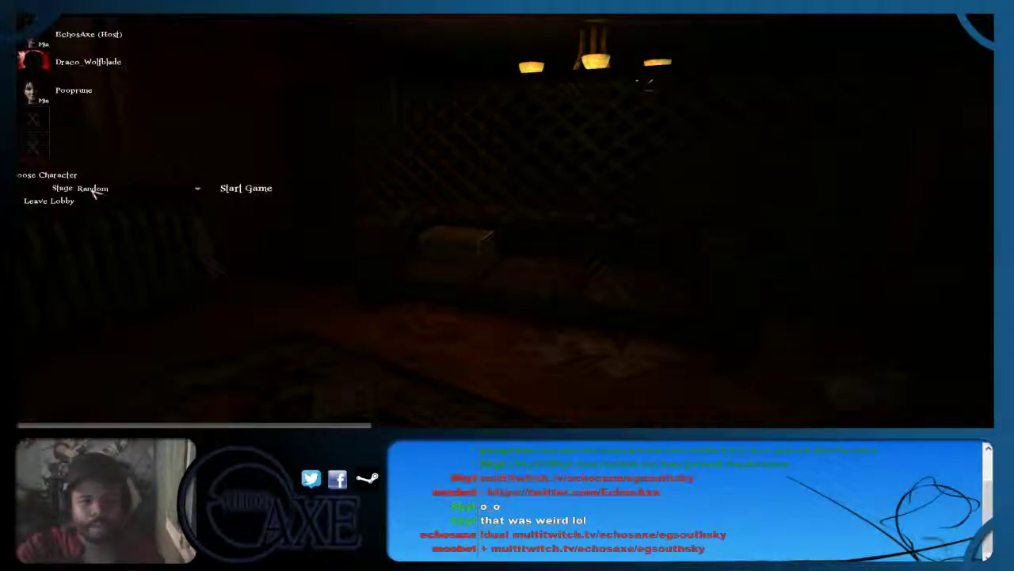
Keep the stage on Random and start the match from the lobby.
{"action": "left_click", "coordinate": [200, 191]}
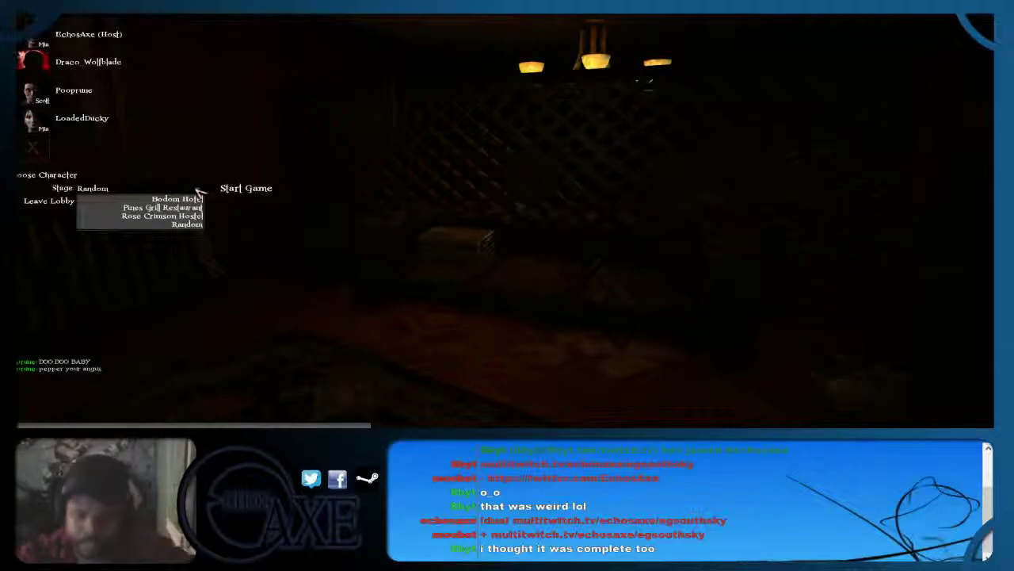
{"action": "left_click", "coordinate": [199, 192]}
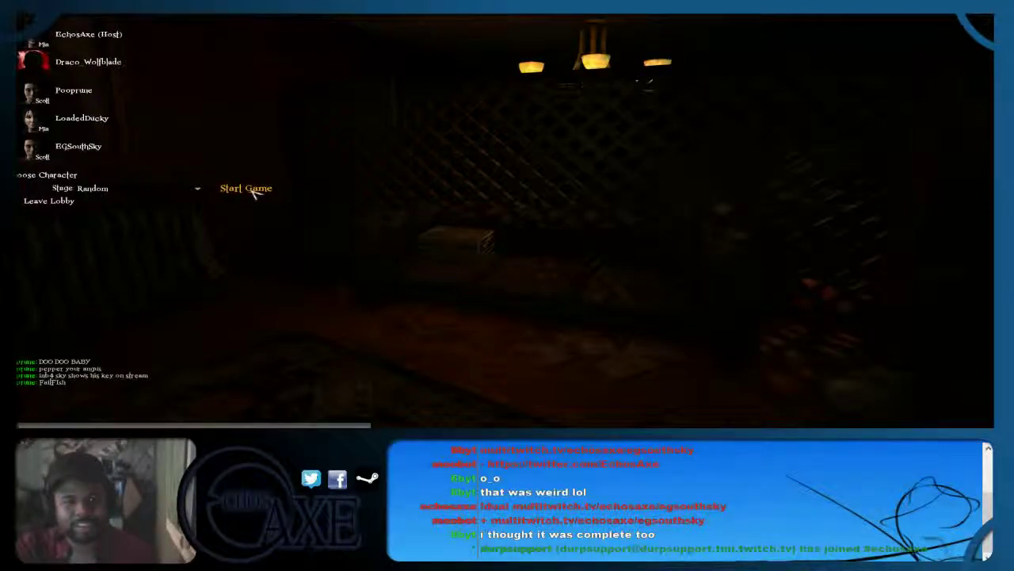
{"action": "left_click", "coordinate": [254, 194]}
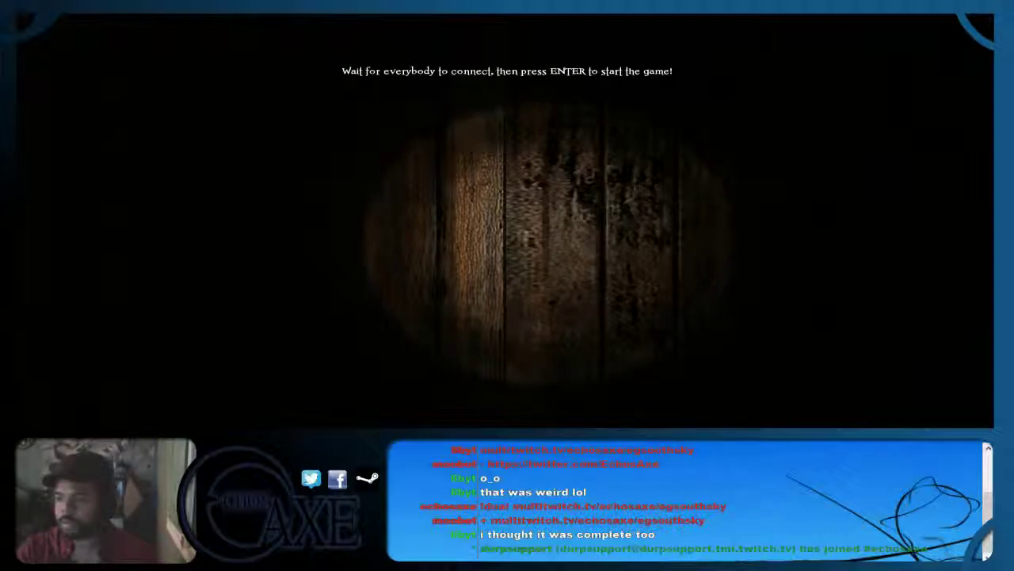
Begin the match once everyone connects and check connected players and pings on the scoreboard.
{"action": "key", "text": "Return"}
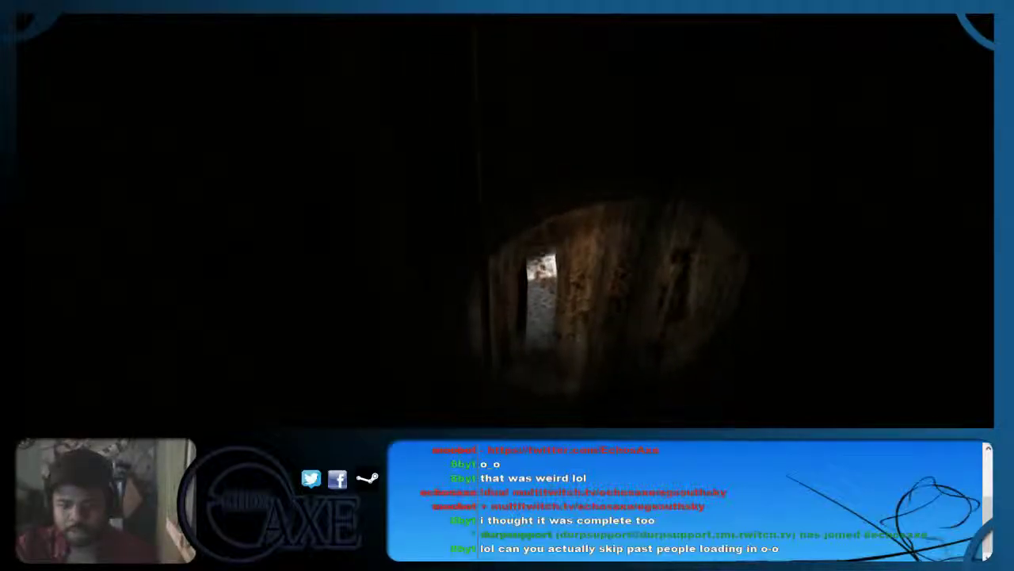
{"action": "key", "text": "Tab"}
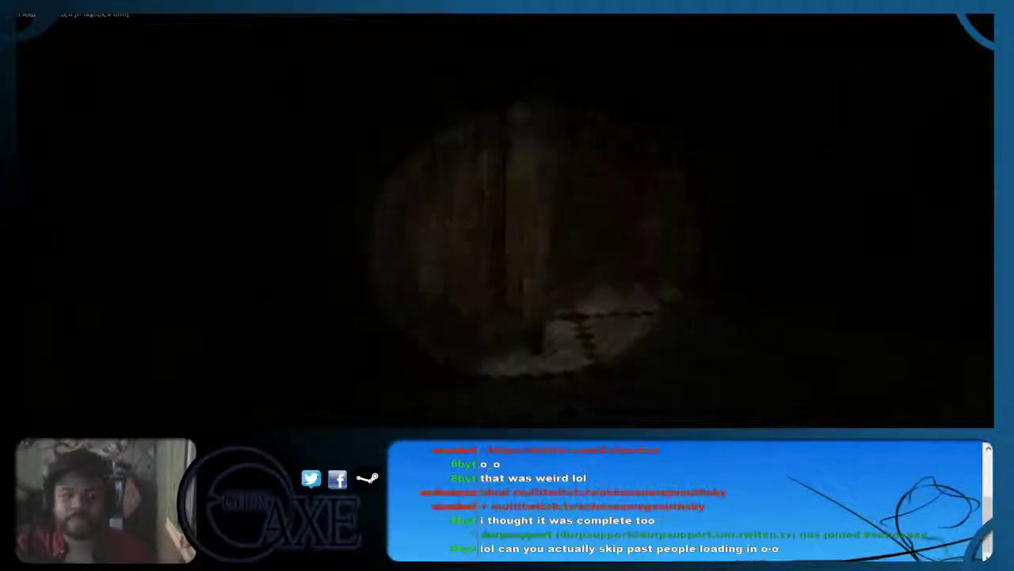
Pause and read the Controls reference under Options, then back out to the pause menu.
{"action": "key", "text": "Escape"}
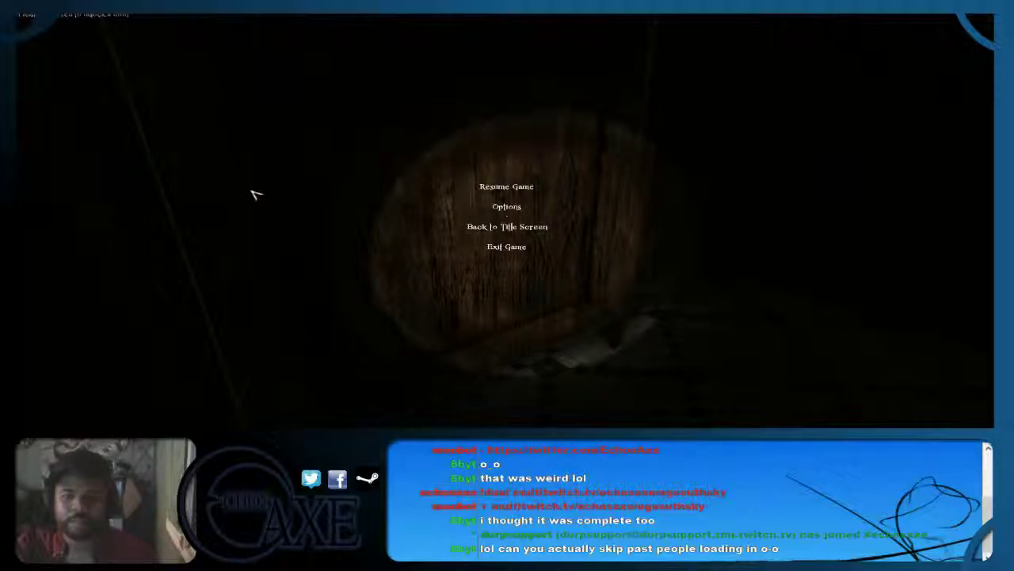
{"action": "left_click", "coordinate": [511, 209]}
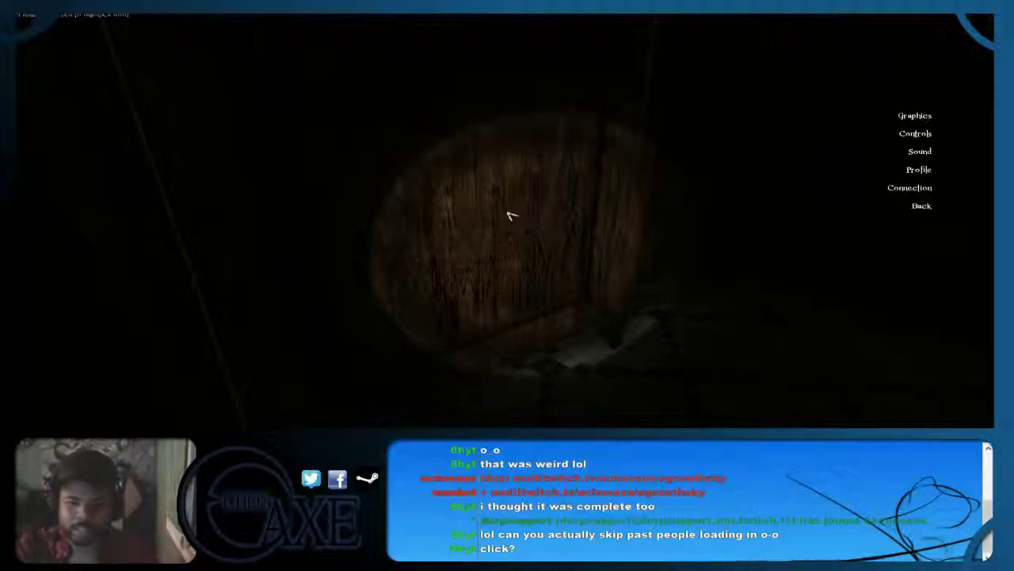
{"action": "left_click", "coordinate": [911, 135]}
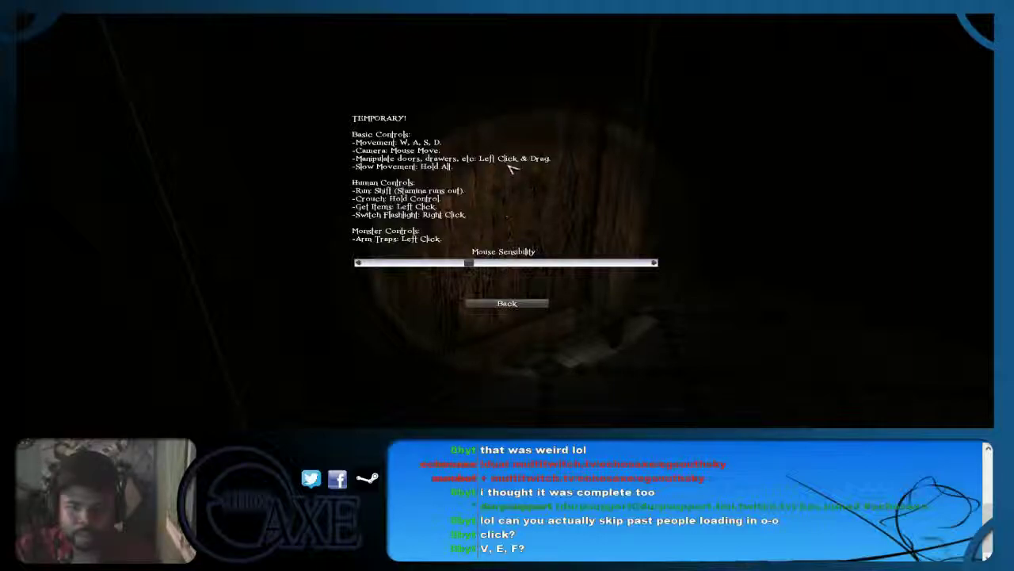
{"action": "left_click", "coordinate": [528, 306]}
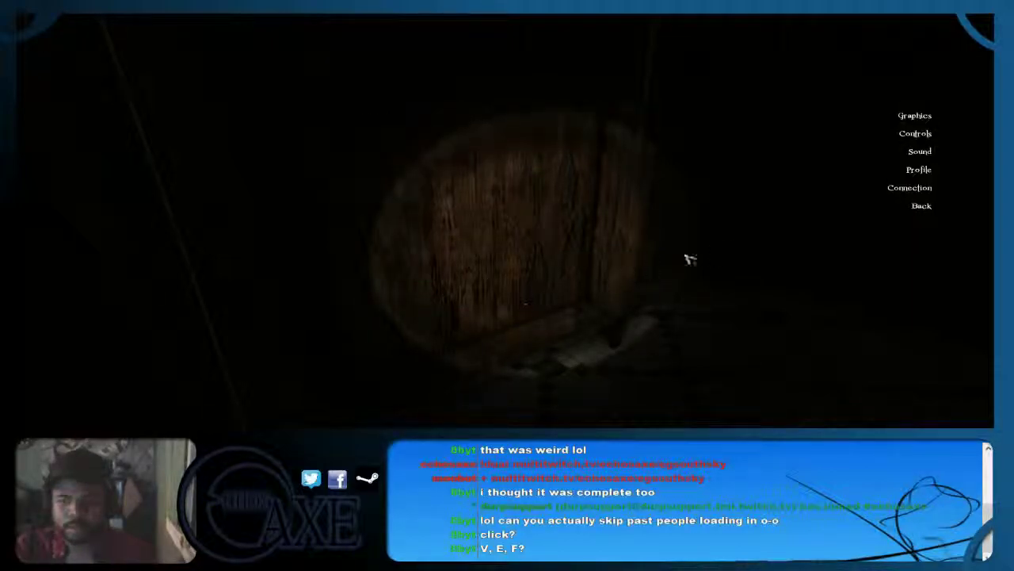
{"action": "left_click", "coordinate": [931, 207]}
Resume play and briefly check the five-player roster, including the Monster.
{"action": "key", "text": "Escape"}
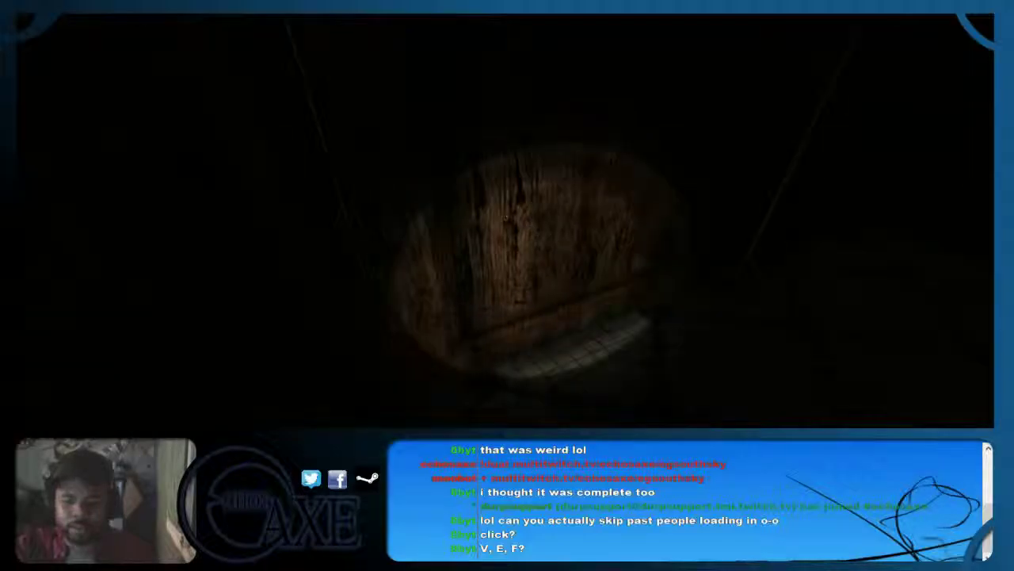
{"action": "key", "text": "Tab"}
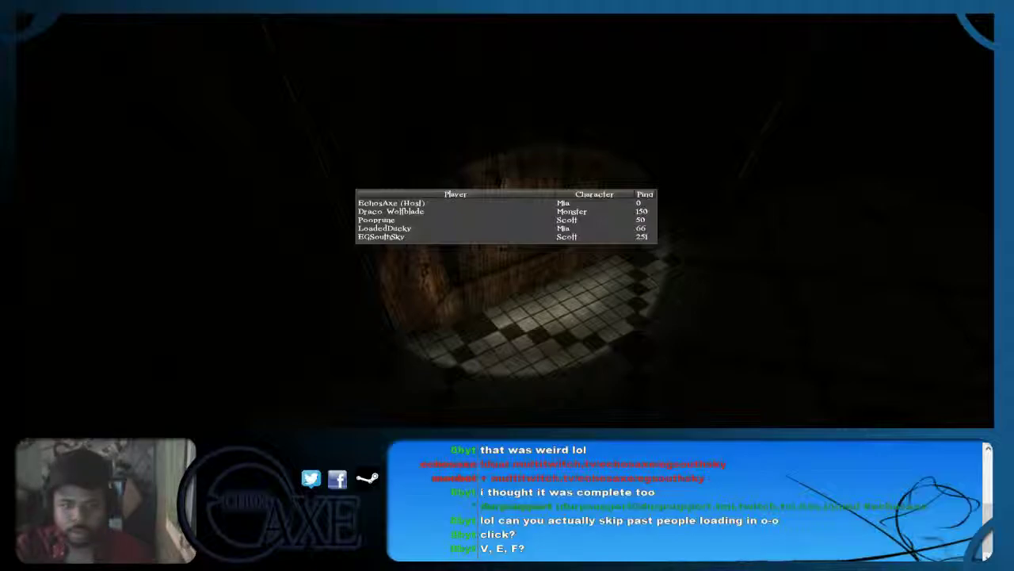
{"action": "key", "text": "Tab"}
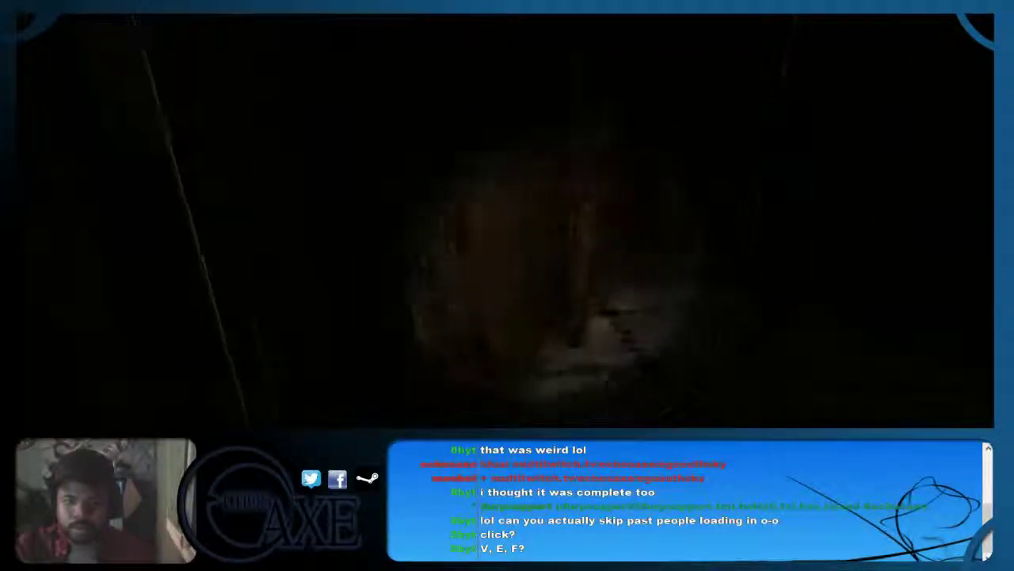